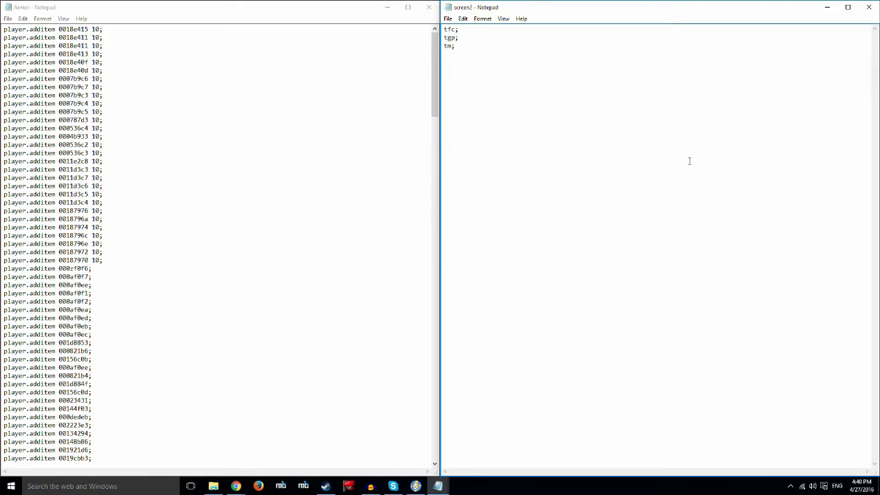
# - Examine the first player.additem line in the Armor file, highlighting its command, item ID and closing semicolon
pyautogui.click(177, 48)
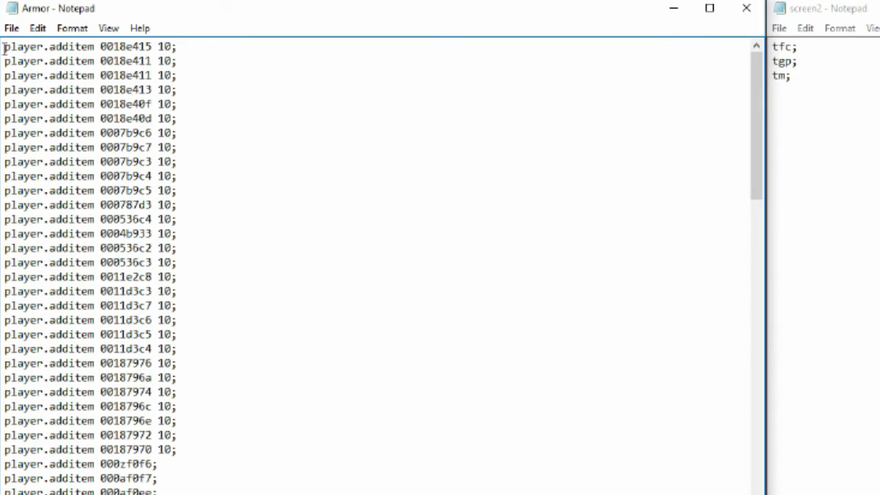
pyautogui.moveTo(3, 46); pyautogui.dragTo(183, 48)
pyautogui.click(31, 44)
pyautogui.click(183, 48)
pyautogui.click(100, 47)
pyautogui.moveTo(100, 47); pyautogui.dragTo(152, 47)
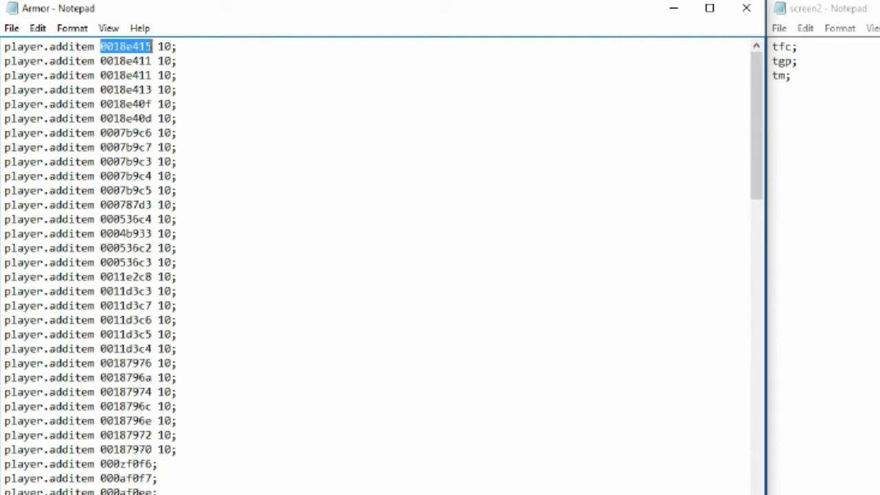
pyautogui.click(149, 61)
pyautogui.moveTo(4, 47); pyautogui.dragTo(172, 47)
pyautogui.click(182, 47)
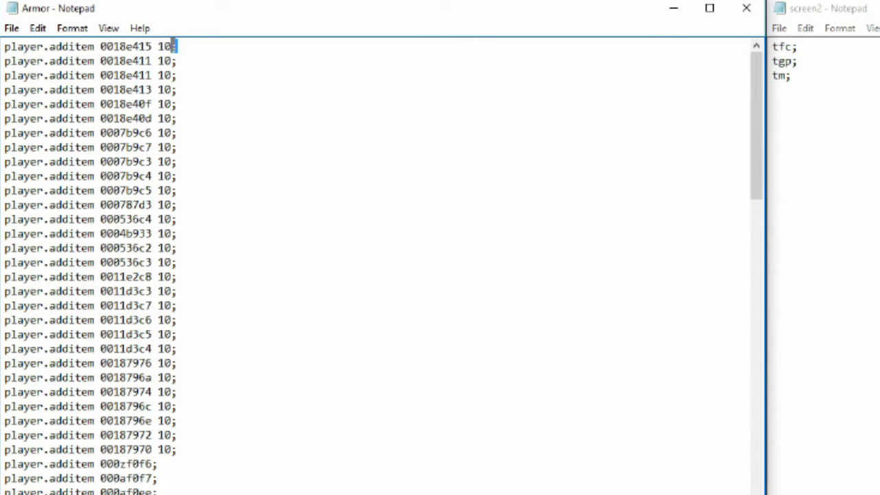
pyautogui.click(195, 59)
# - Look through the Armor file's list of player.additem commands, including the lines without a quantity, and return to its beginning
pyautogui.scroll(-6, 176, 61)
pyautogui.moveTo(760, 145); pyautogui.dragTo(714, 320)
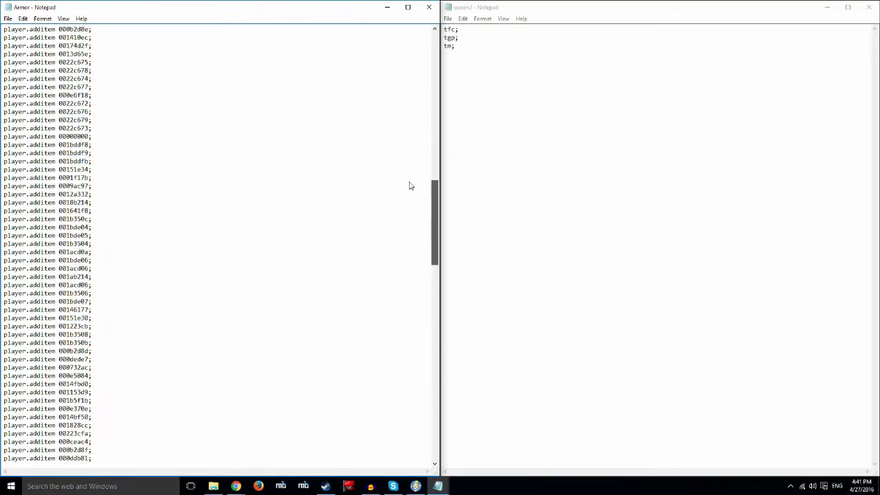
pyautogui.moveTo(410, 185); pyautogui.dragTo(383, 47)
pyautogui.moveTo(46, 356); pyautogui.dragTo(92, 383)
pyautogui.moveTo(55, 416); pyautogui.dragTo(90, 417)
pyautogui.click(100, 417)
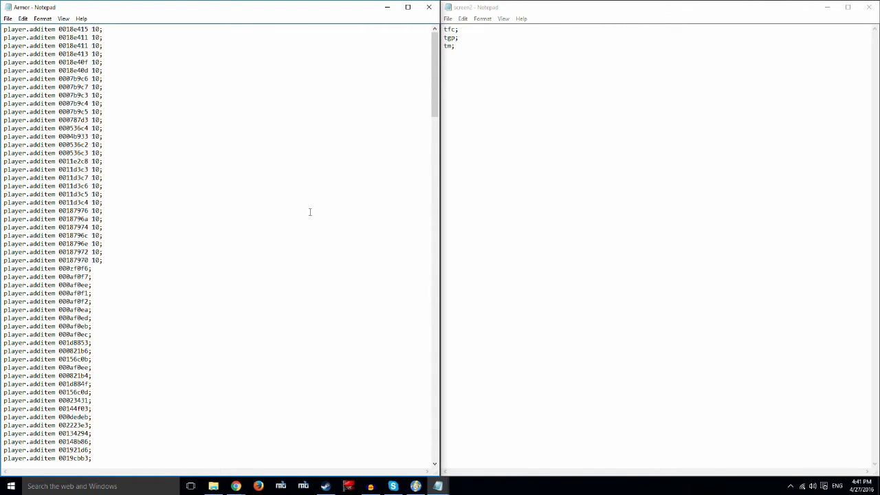
pyautogui.moveTo(432, 63); pyautogui.dragTo(422, 33)
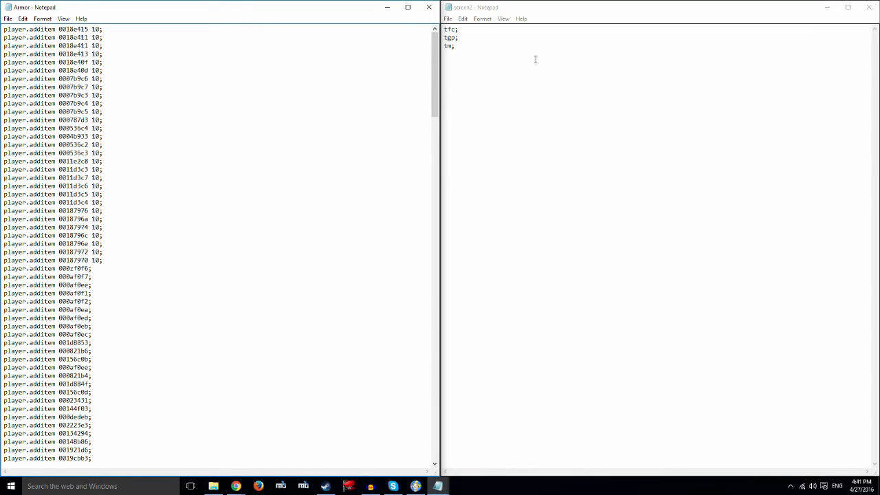
# - Replace the entire contents of the screen2 file with three lines: tfc; then tgp; then tm;
pyautogui.moveTo(536, 59); pyautogui.dragTo(447, 27)
pyautogui.moveTo(497, 50); pyautogui.dragTo(448, 27)
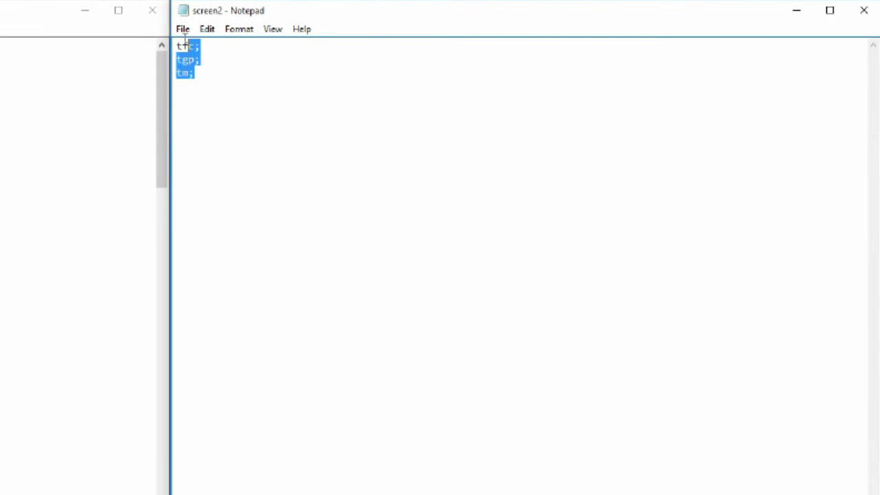
pyautogui.moveTo(185, 44); pyautogui.dragTo(173, 35)
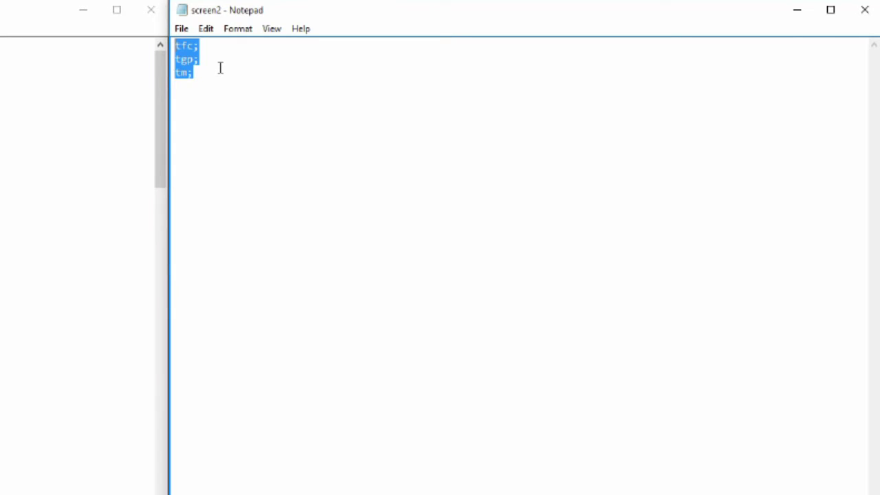
pyautogui.write('tfc')
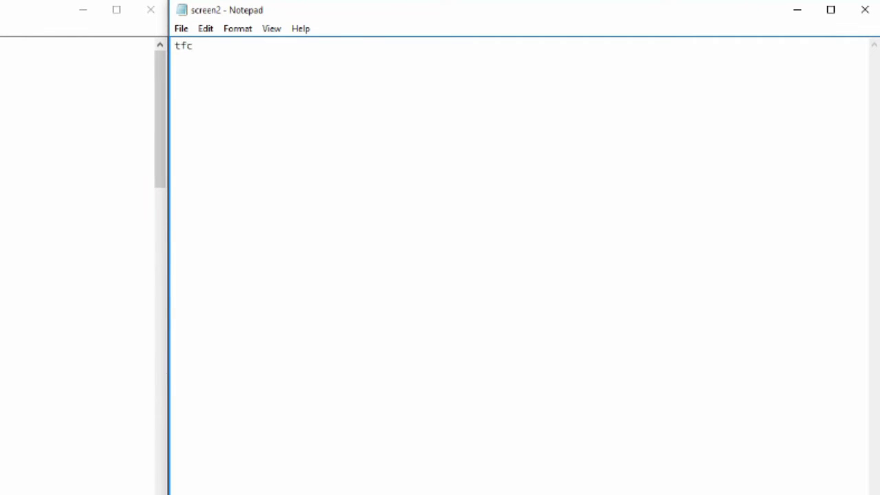
pyautogui.write(';')
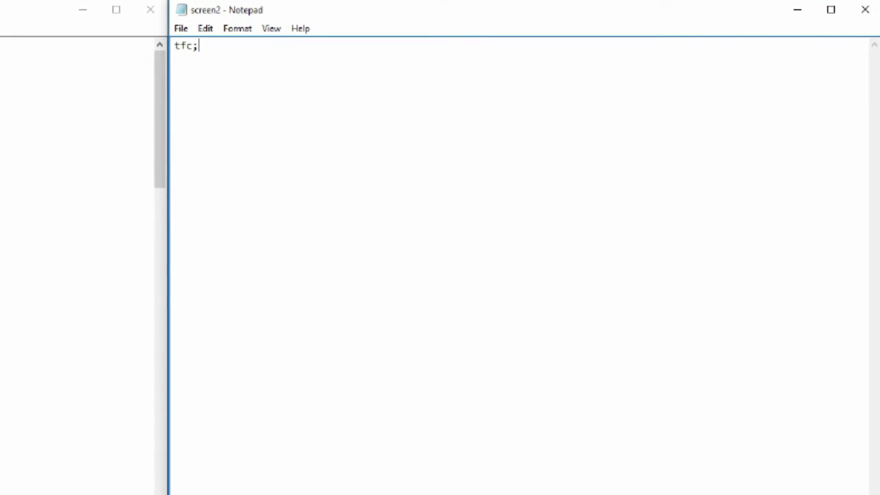
pyautogui.press('Return')
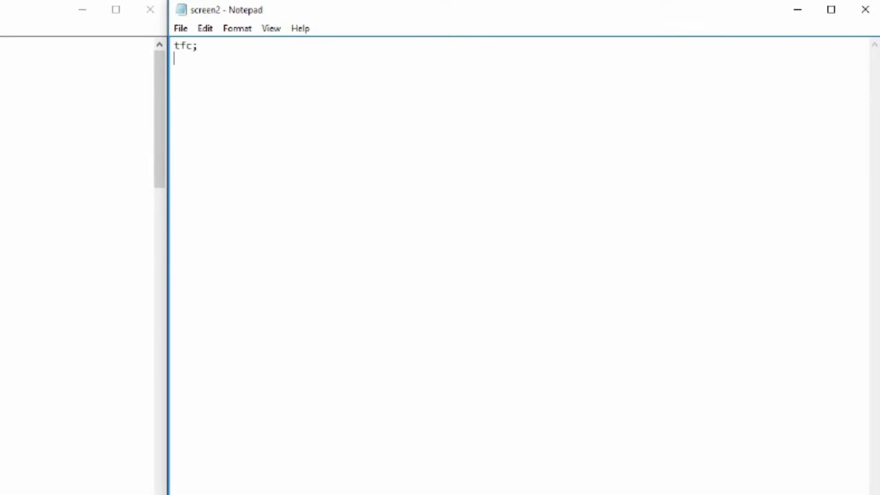
pyautogui.write('tgp;')
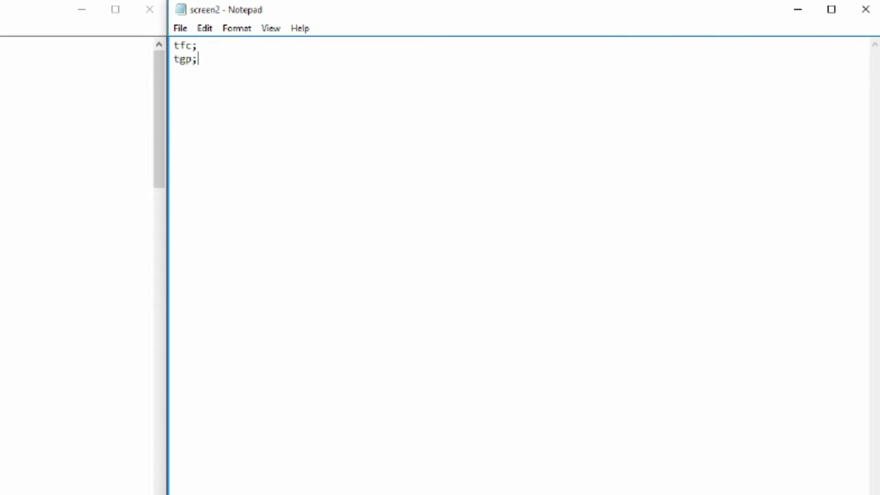
pyautogui.press('Return')
pyautogui.write('tm;')
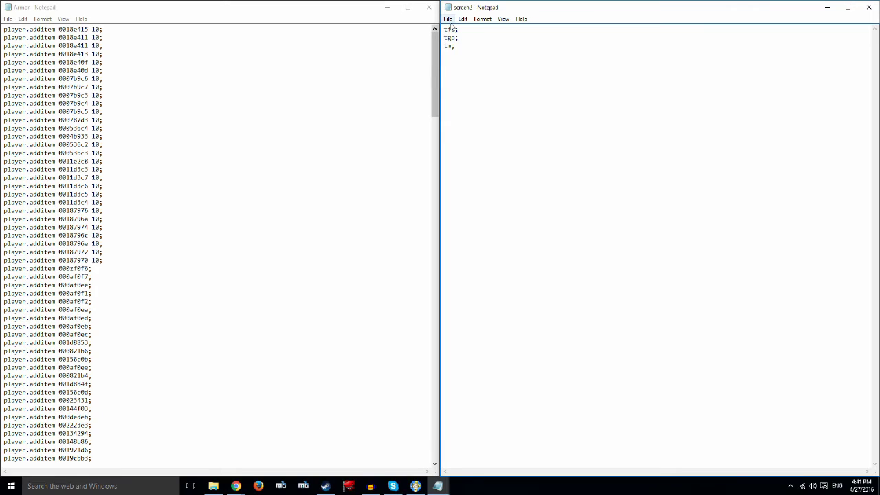
# - Save the file as the text document screen2 in the Fallout 4 game folder, overwriting the existing screen2 file
pyautogui.click(450, 21)
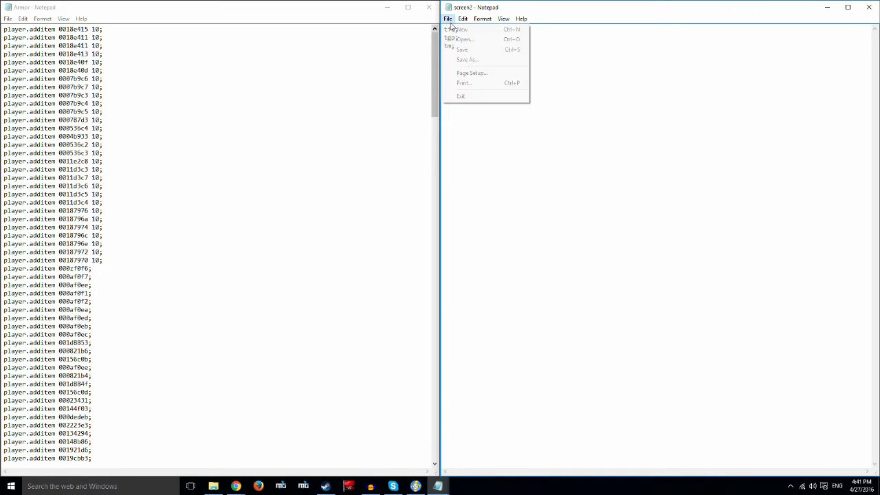
pyautogui.click(468, 60)
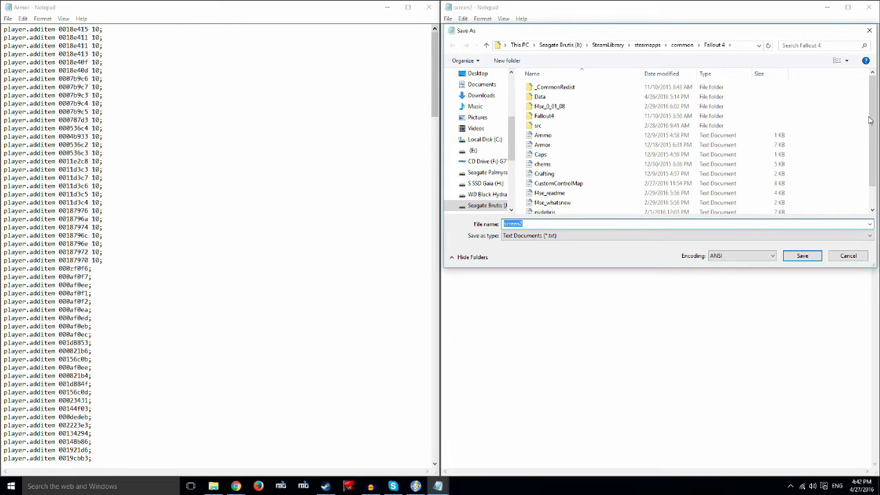
pyautogui.scroll(-1, 868, 138)
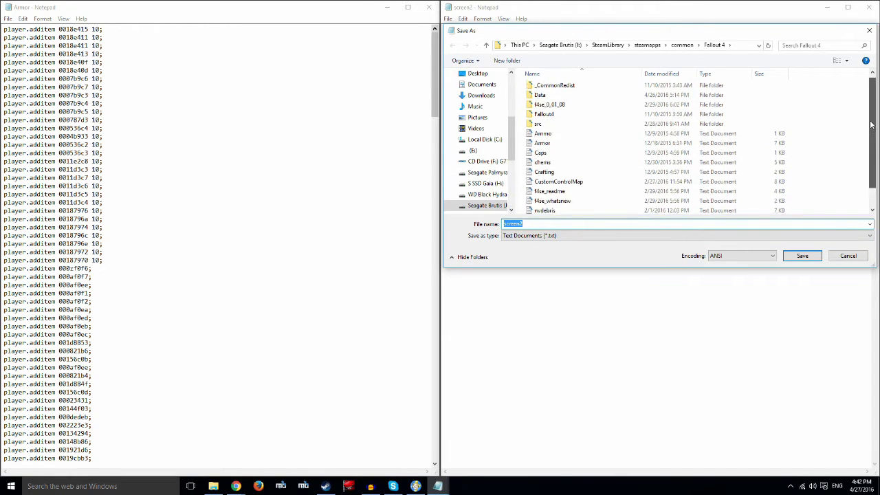
pyautogui.click(584, 222)
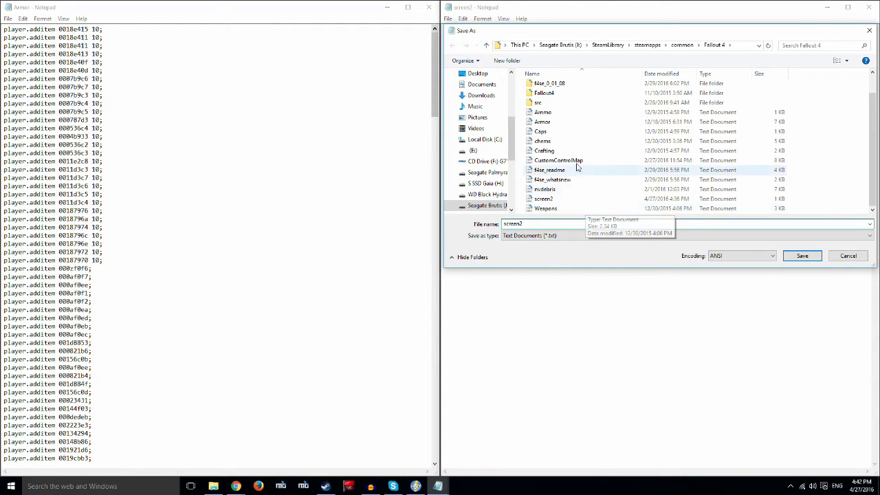
pyautogui.doubleClick(543, 224)
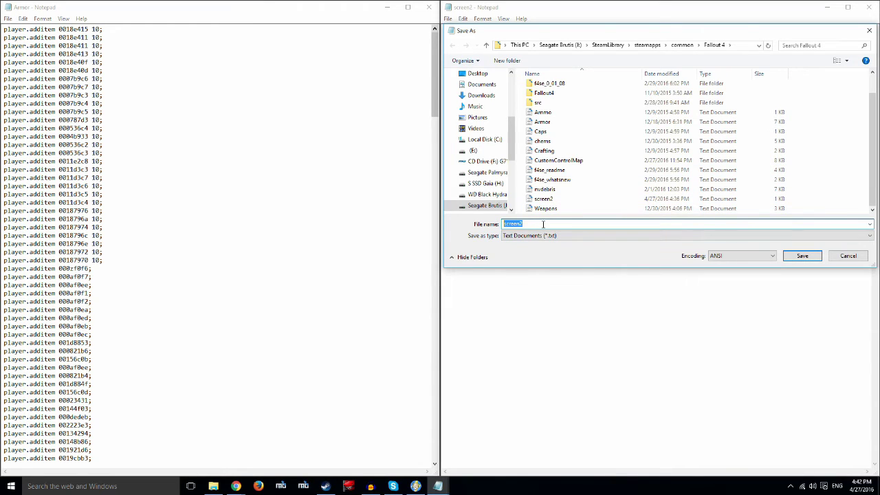
pyautogui.click(554, 225)
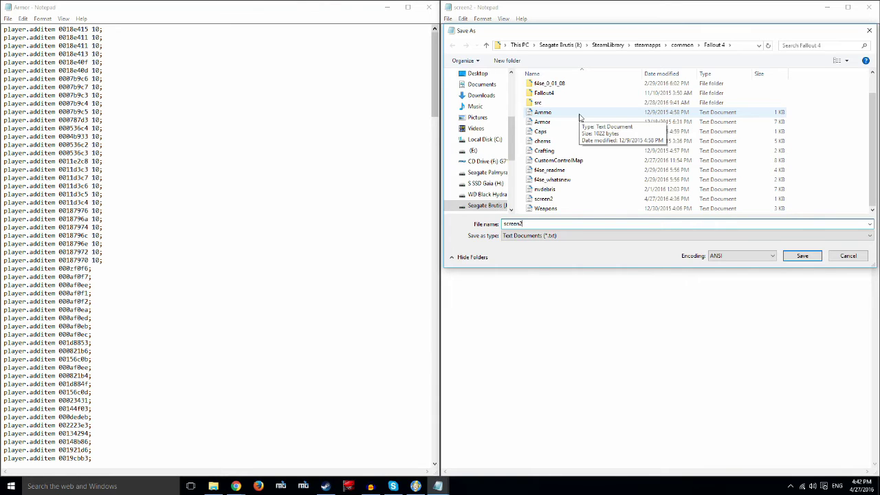
pyautogui.click(550, 152)
pyautogui.click(554, 201)
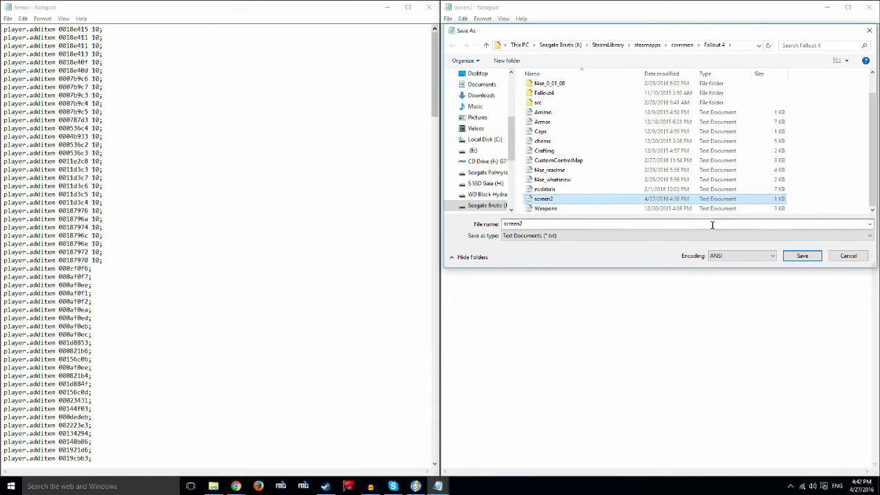
pyautogui.click(792, 258)
pyautogui.click(460, 244)
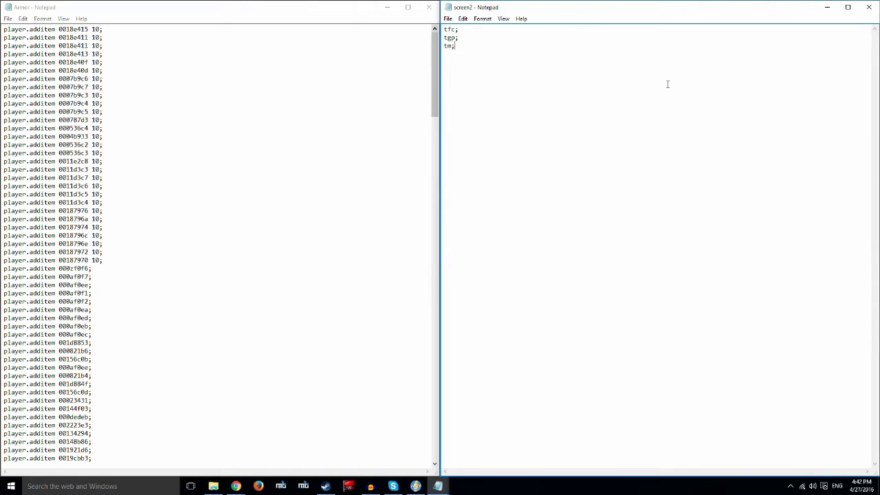
# - Reopen the save location with all file types shown and find the Fallout4 and Fallout4Launcher applications in the Fallout 4 folder
pyautogui.click(449, 19)
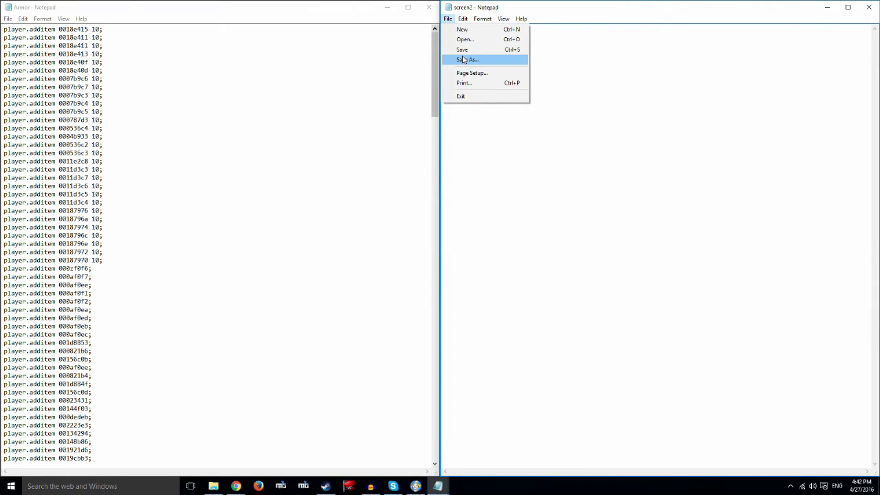
pyautogui.click(465, 59)
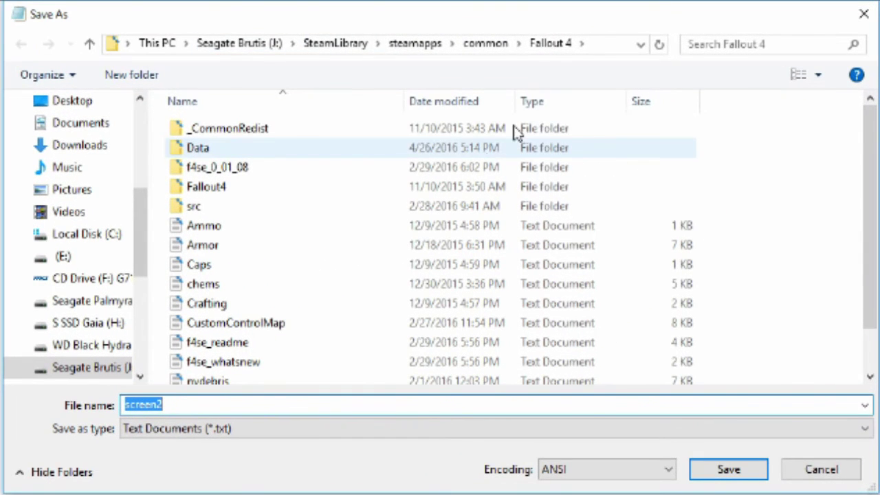
pyautogui.click(795, 427)
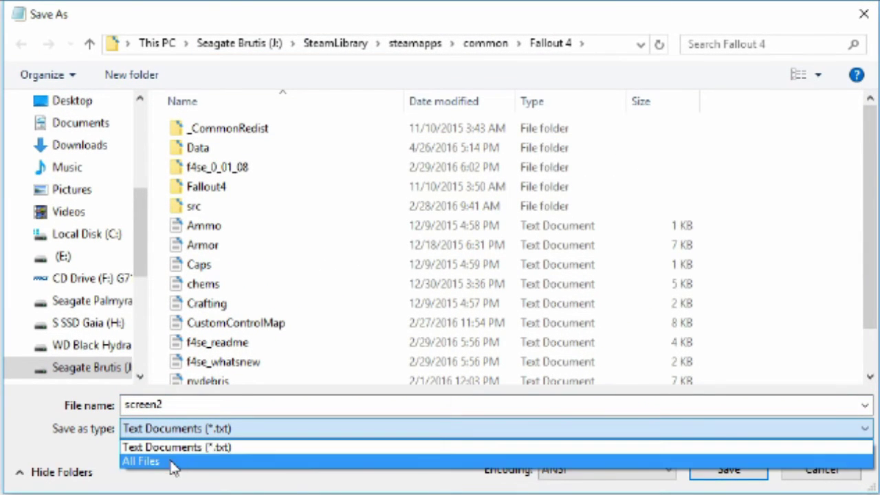
pyautogui.click(172, 465)
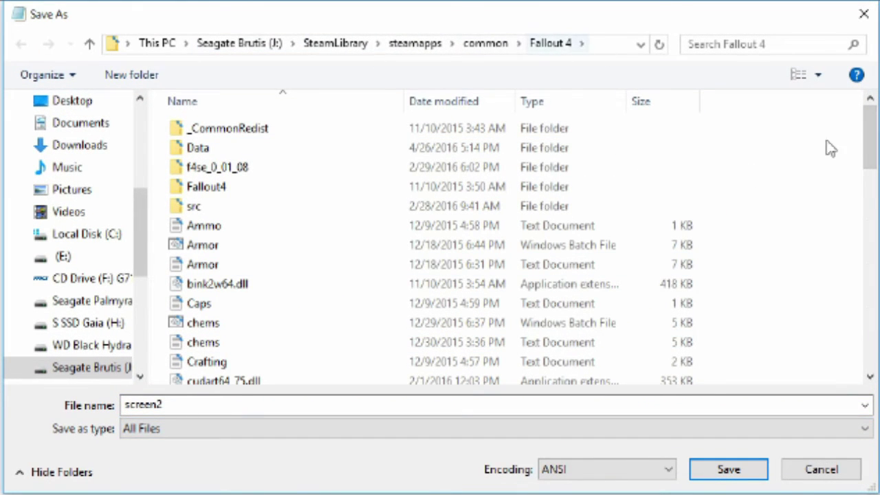
pyautogui.moveTo(865, 143); pyautogui.dragTo(871, 186)
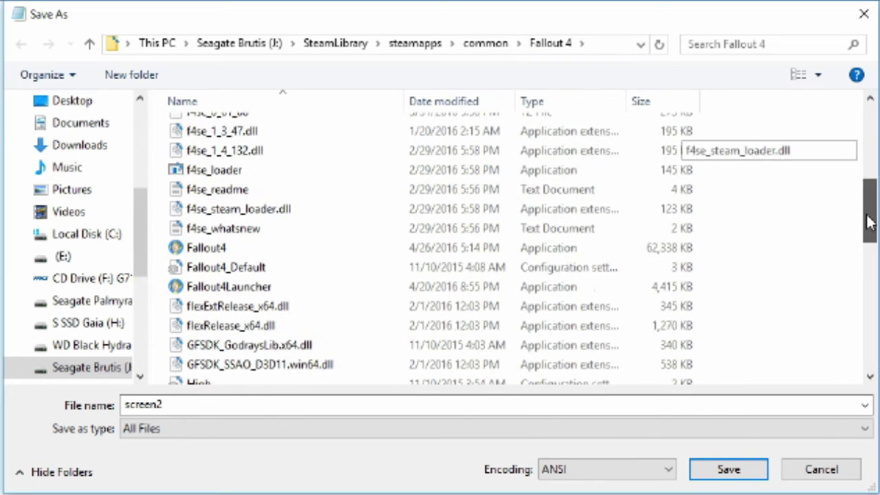
pyautogui.click(206, 249)
pyautogui.click(239, 287)
pyautogui.click(235, 249)
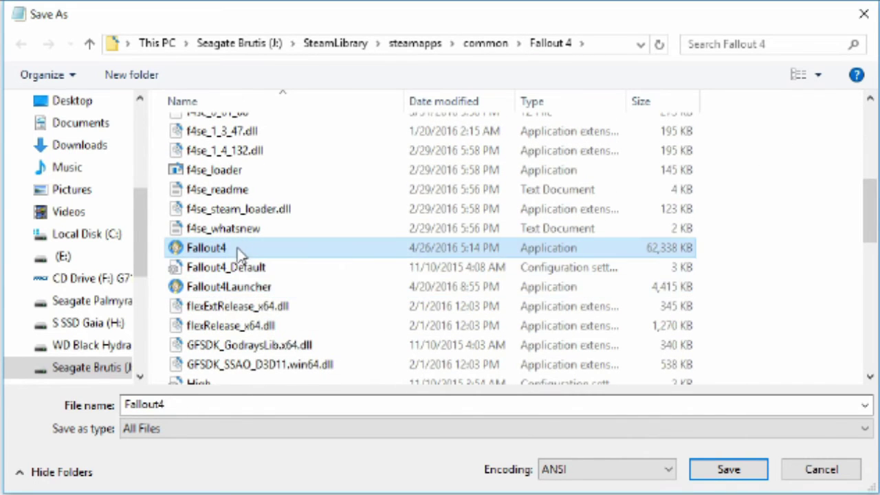
pyautogui.click(244, 289)
pyautogui.click(236, 249)
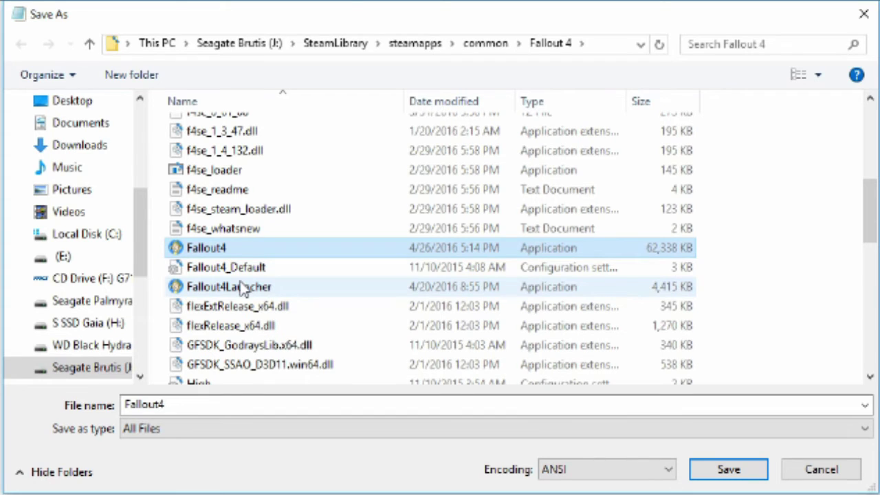
pyautogui.click(412, 291)
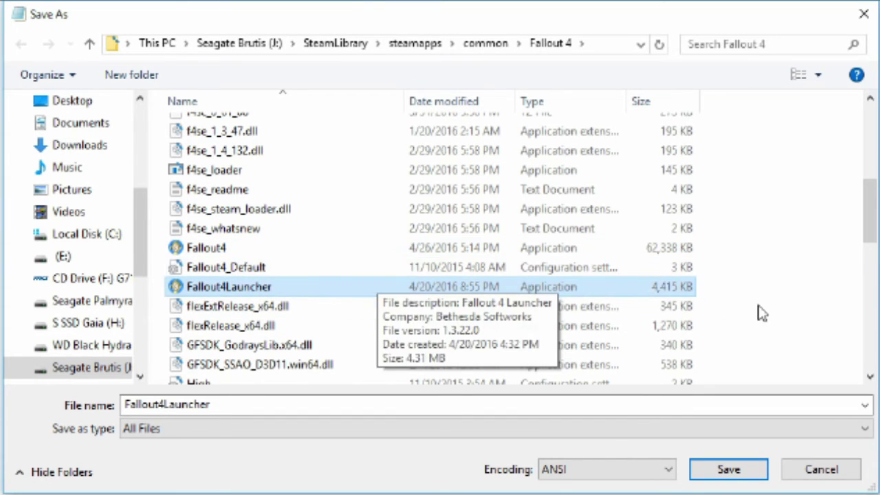
# - Look inside the Data subfolder, go back to the Fallout 4 folder and close the save dialog without saving
pyautogui.moveTo(868, 225); pyautogui.dragTo(506, 212)
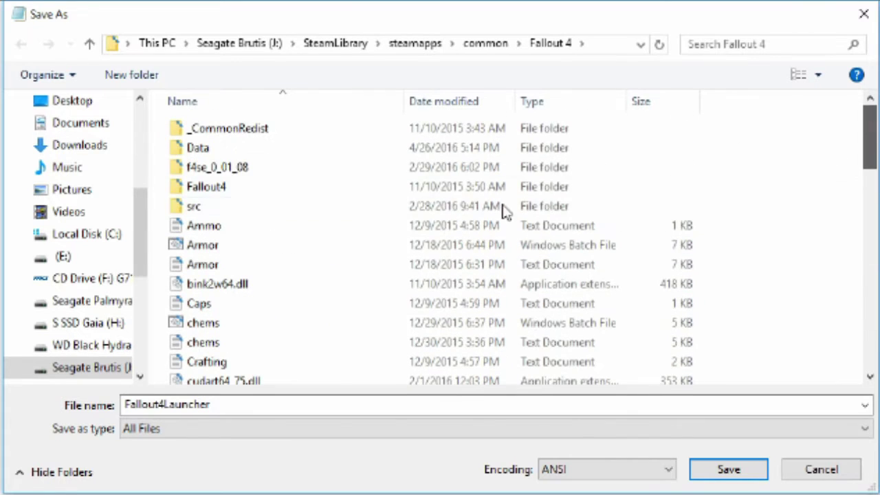
pyautogui.doubleClick(268, 147)
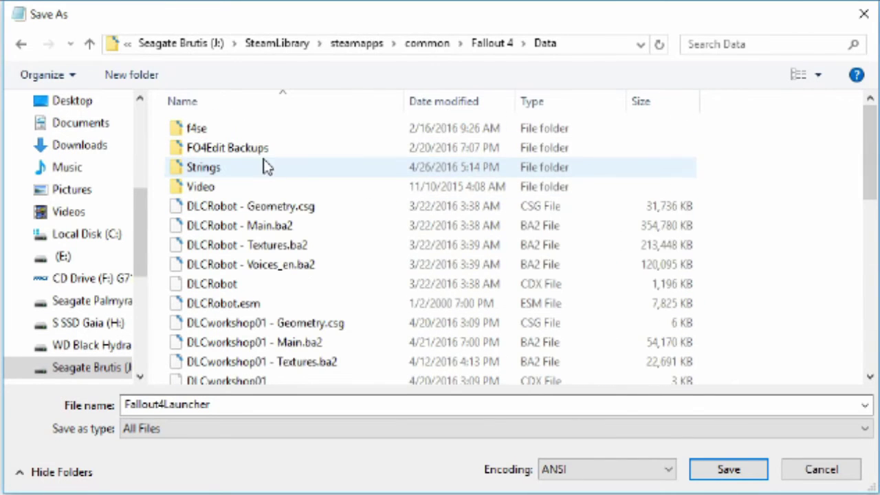
pyautogui.click(27, 44)
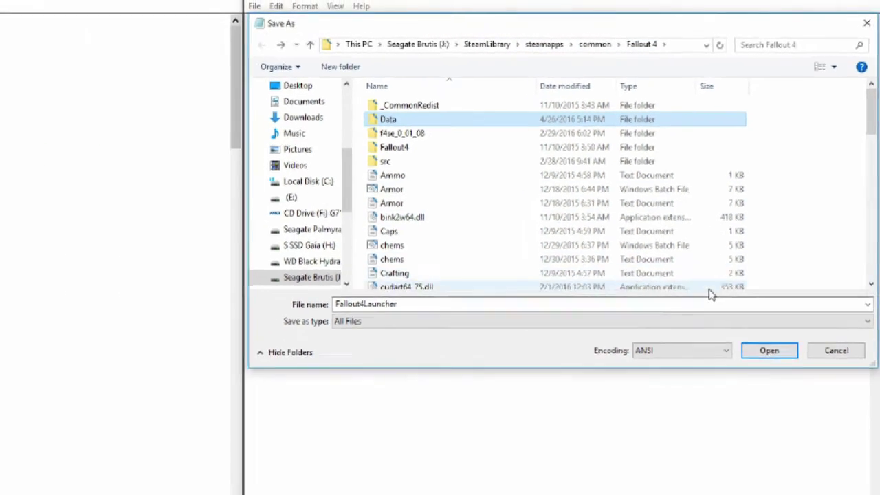
pyautogui.click(833, 350)
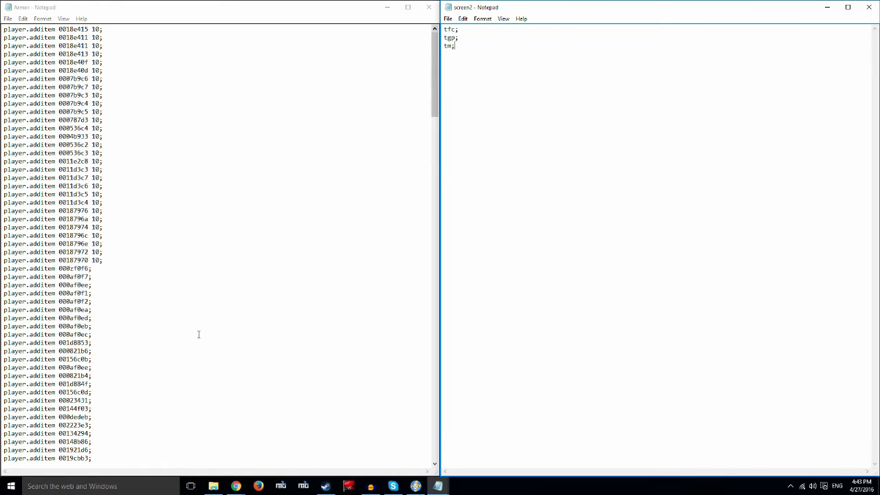
# - Switch to Fallout 4 and run the armor batch file with the console command bat armor
pyautogui.click(415, 486)
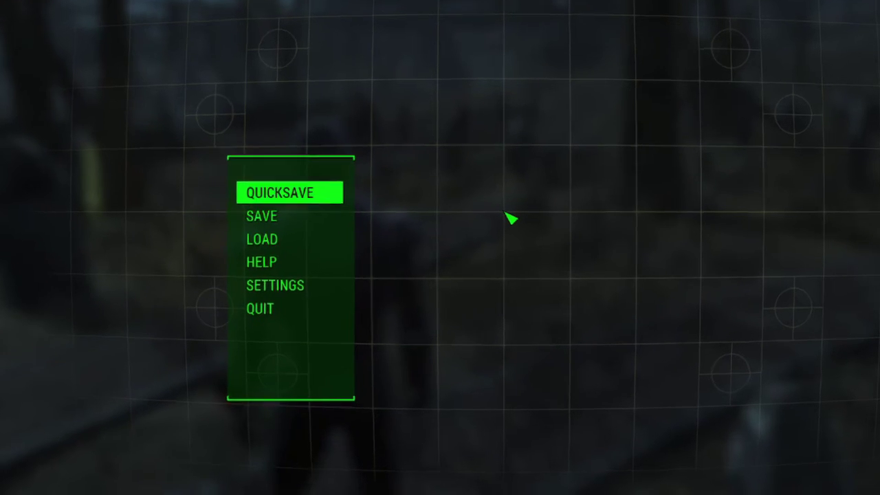
pyautogui.press('`')
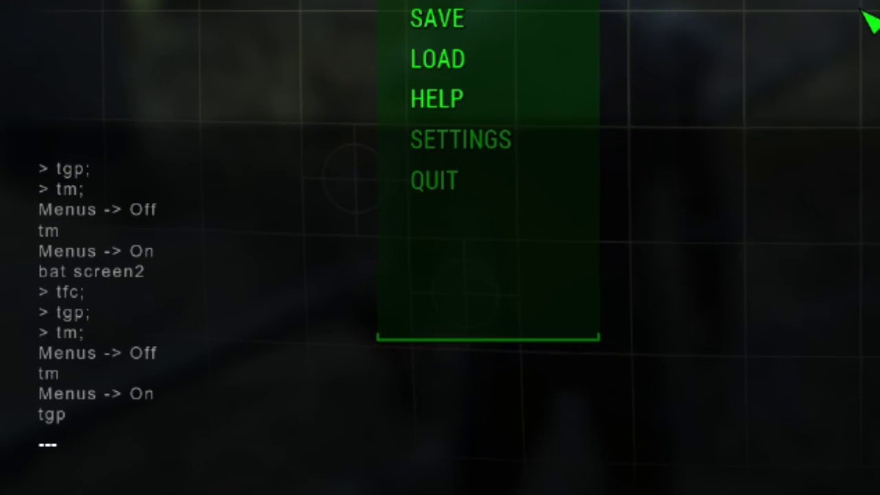
pyautogui.write('bat armor')
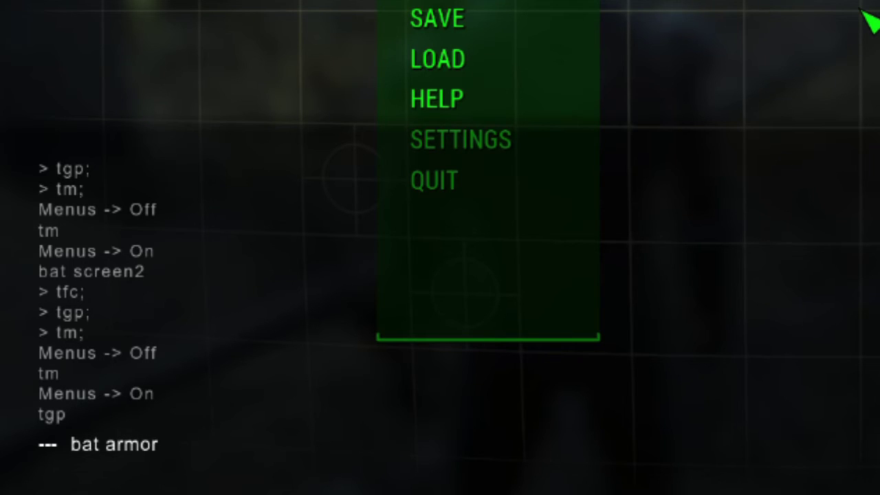
pyautogui.press('Return')
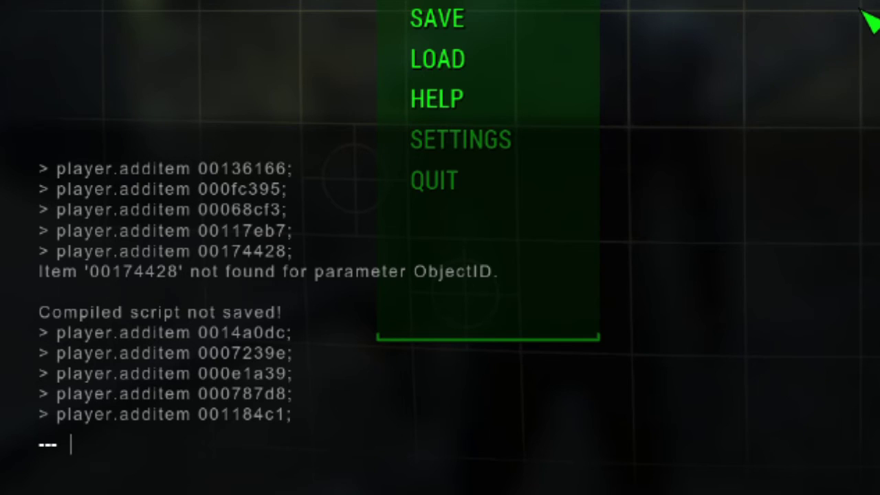
# - Look through the console output of the armor batch, checking the item commands back to the first ones executed
pyautogui.press('pageup')
pyautogui.press('pagedown')
pyautogui.press('pagedown')
pyautogui.press('pageup')
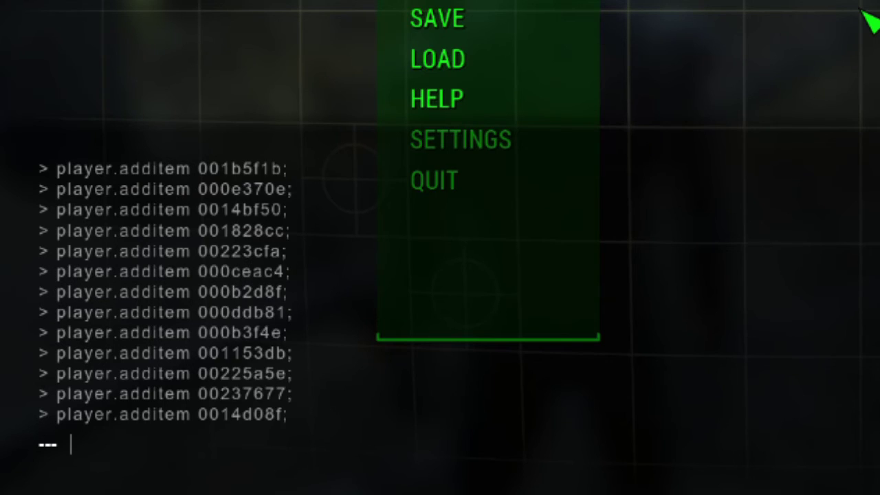
pyautogui.press('pageup')
pyautogui.press('pageup')
pyautogui.press('pageup')
pyautogui.press('pagedown')
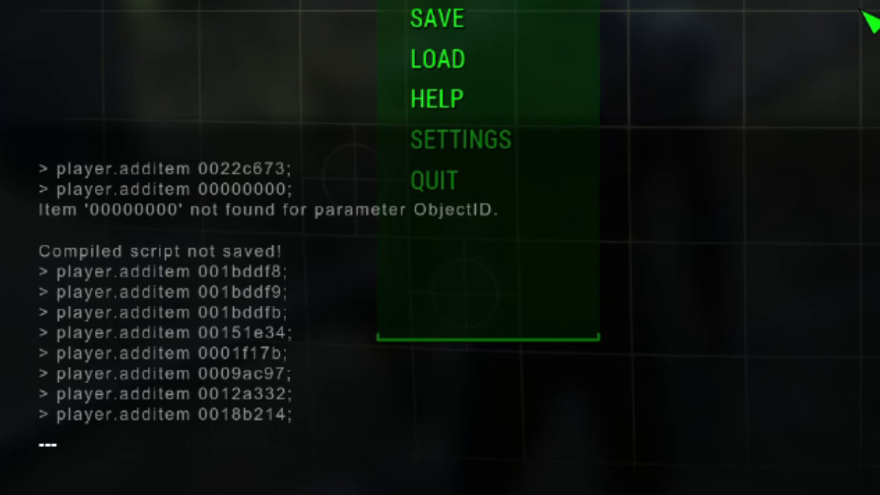
pyautogui.press('pageup')
pyautogui.press('pageup')
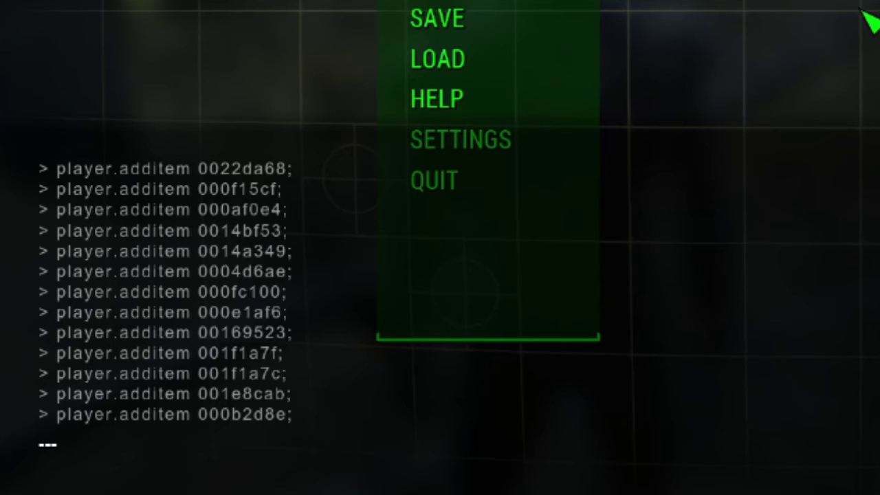
pyautogui.press('pagedown')
pyautogui.press('pagedown')
pyautogui.press('pagedown')
pyautogui.press('pagedown')
pyautogui.press('pagedown')
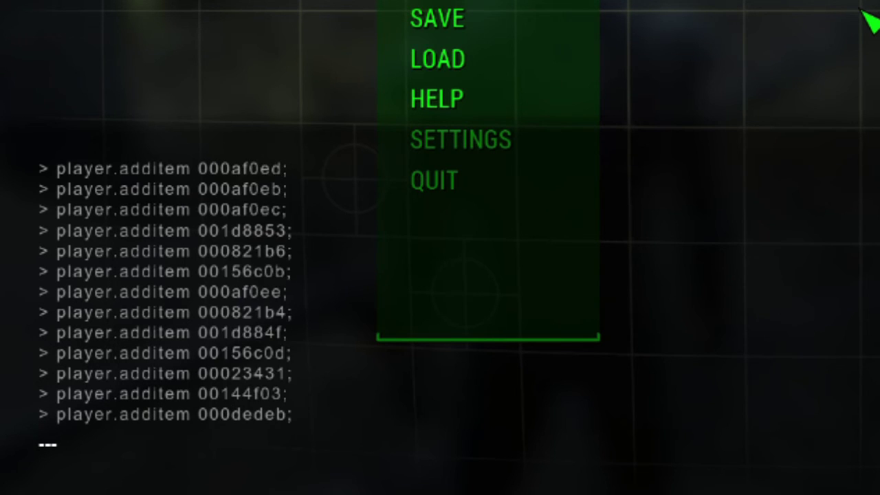
pyautogui.press('pageup')
pyautogui.press('pageup')
pyautogui.press('pageup')
pyautogui.press('pageup')
pyautogui.press('pagedown')
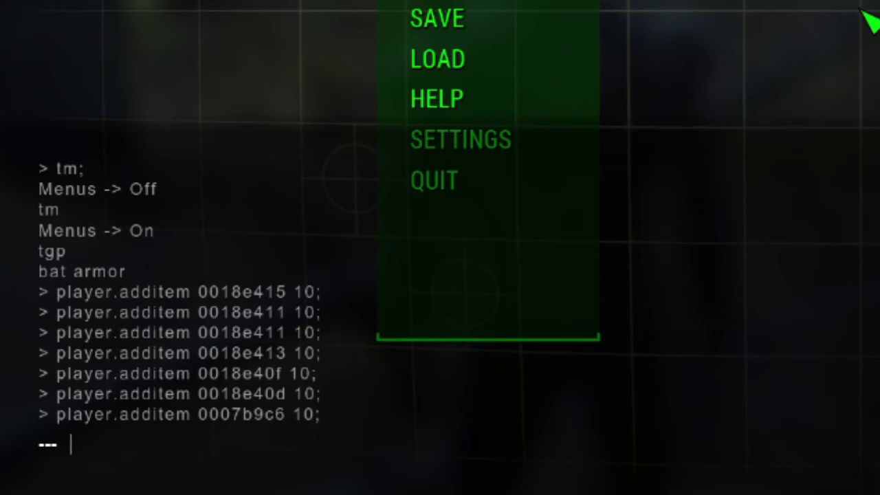
pyautogui.press('pagedown')
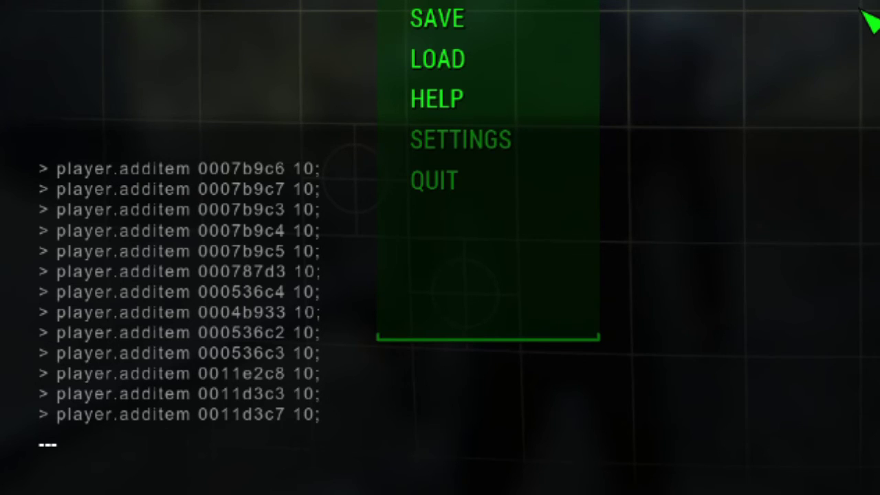
# - Try to run a batch file named screen from the console
pyautogui.write('bat s')
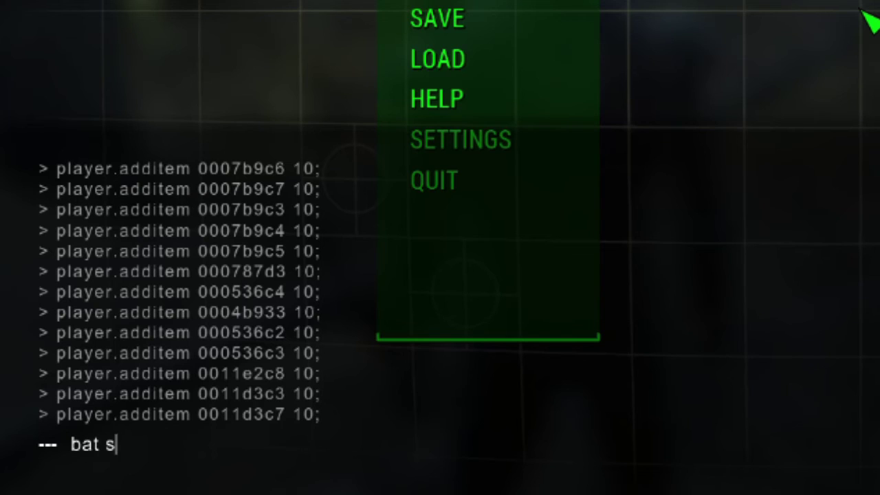
pyautogui.write('creen')
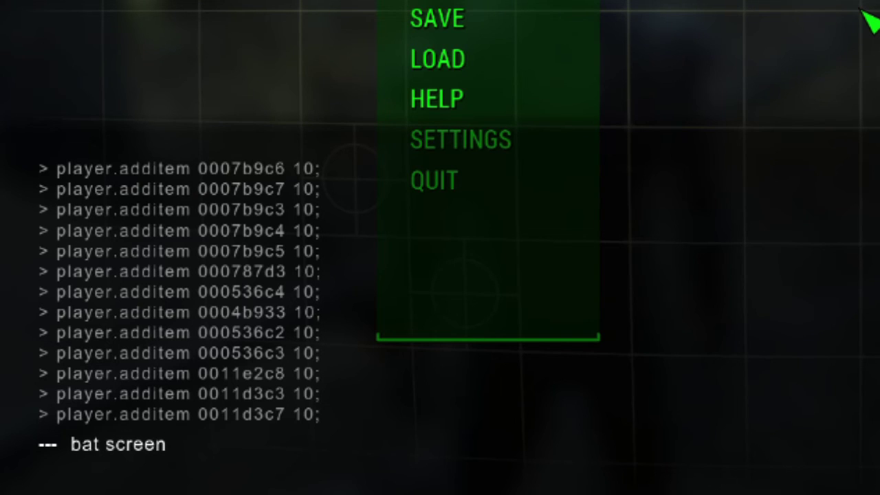
pyautogui.press('Return')
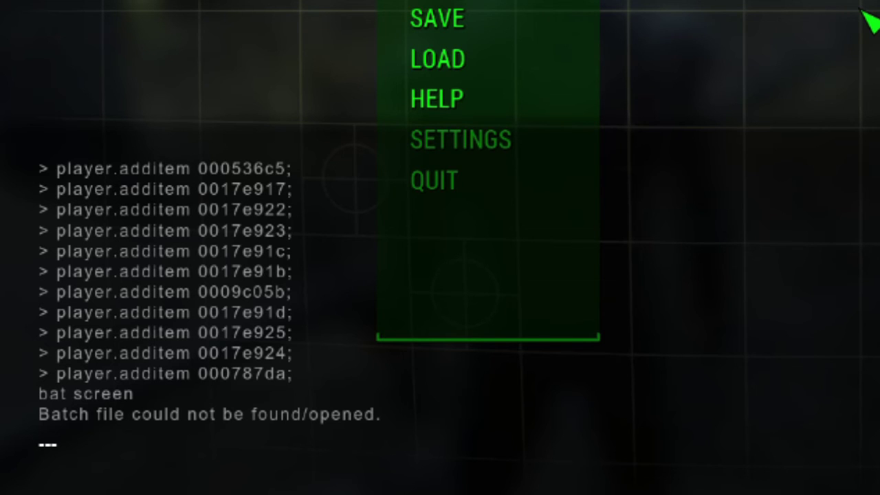
# - Run the screen2 batch file, turn the menus back on with tm and return to gameplay
pyautogui.write('bat screen')
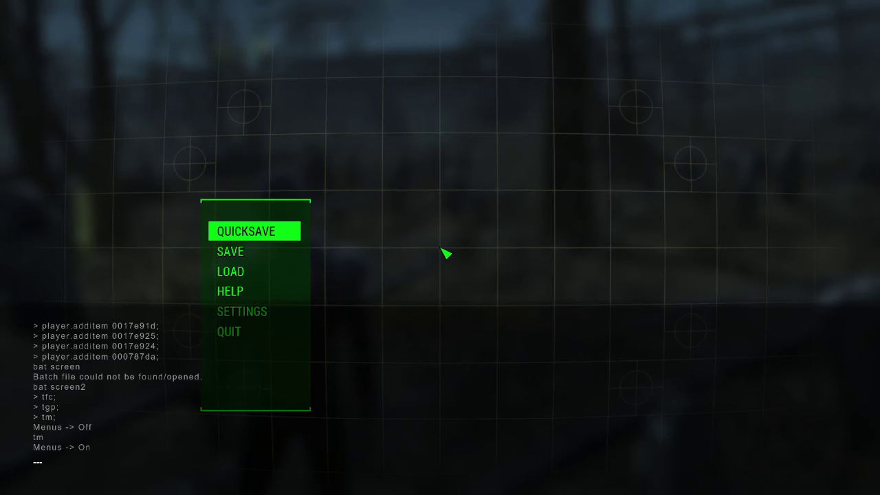
pyautogui.press('`')
pyautogui.press('Escape')
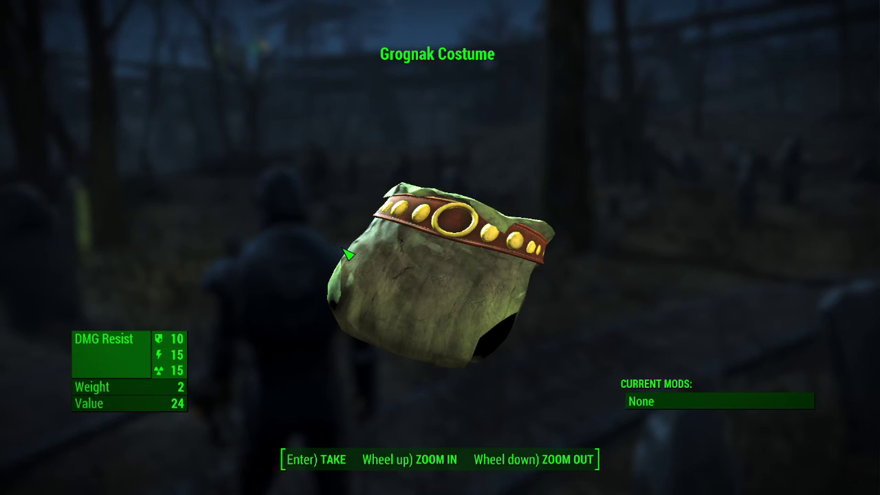
pyautogui.press('Tab')
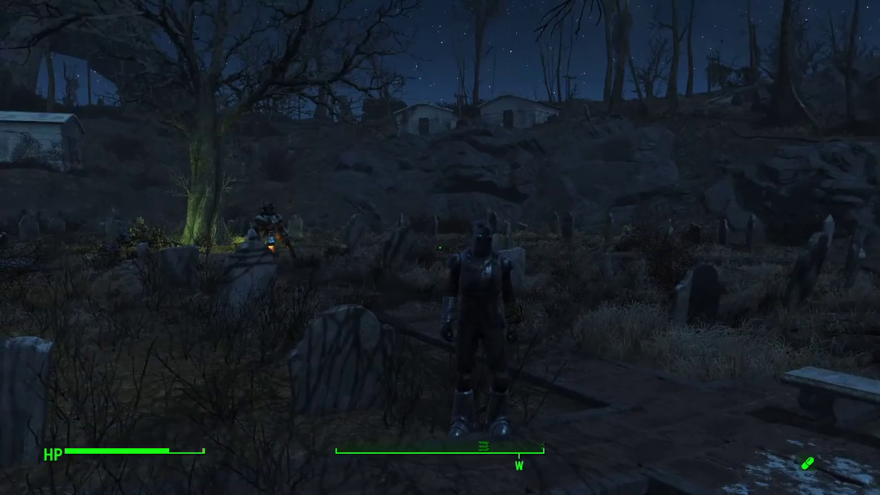
# - Toggle the camera view and switch it back to look at the character
pyautogui.press('v')
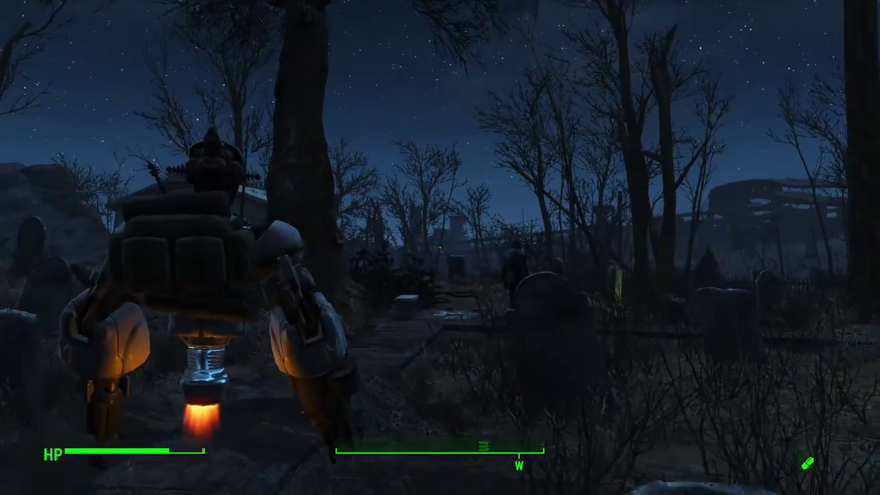
pyautogui.press('v')
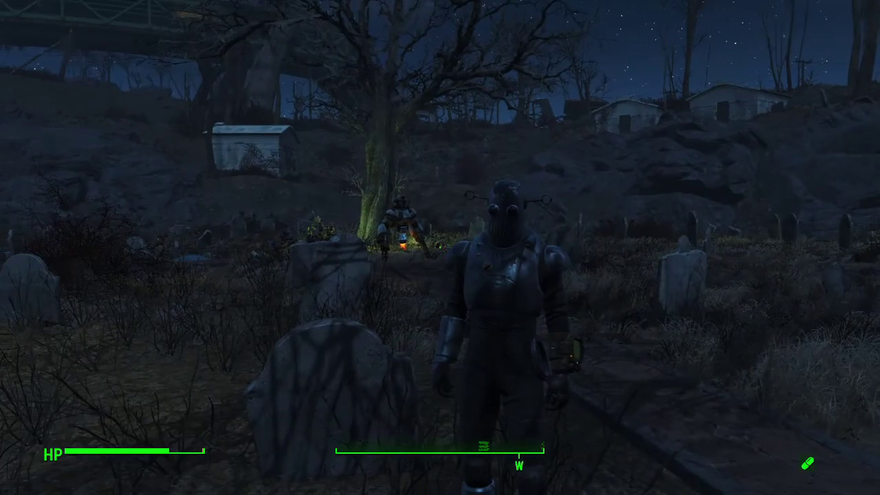